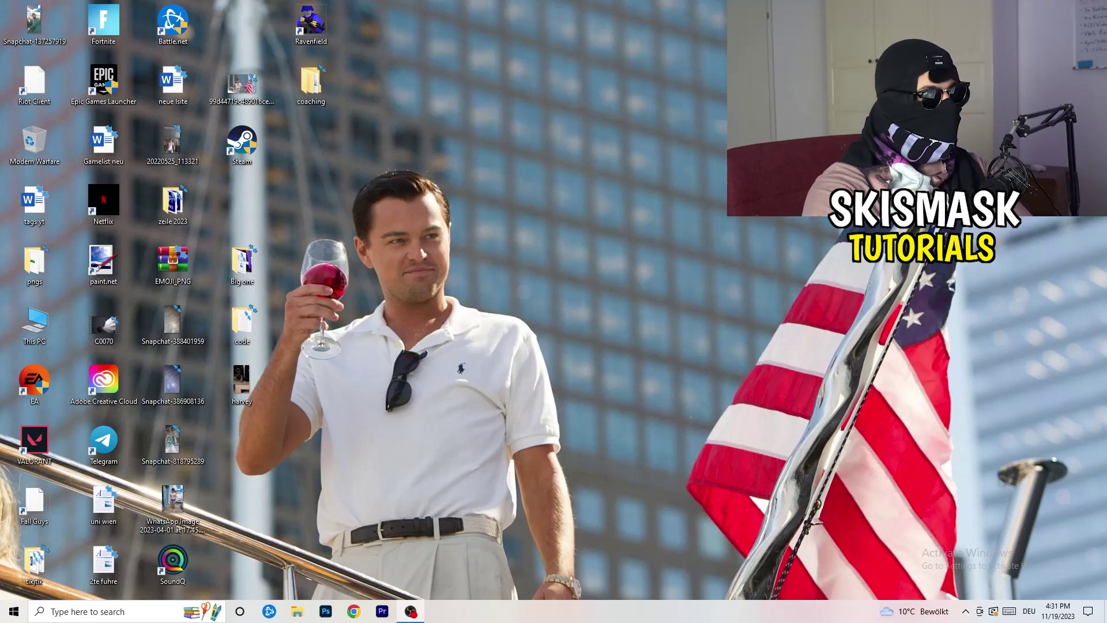
Step: Launch NVIDIA Control Panel from the desktop's right-click menu
right_click(595, 207)
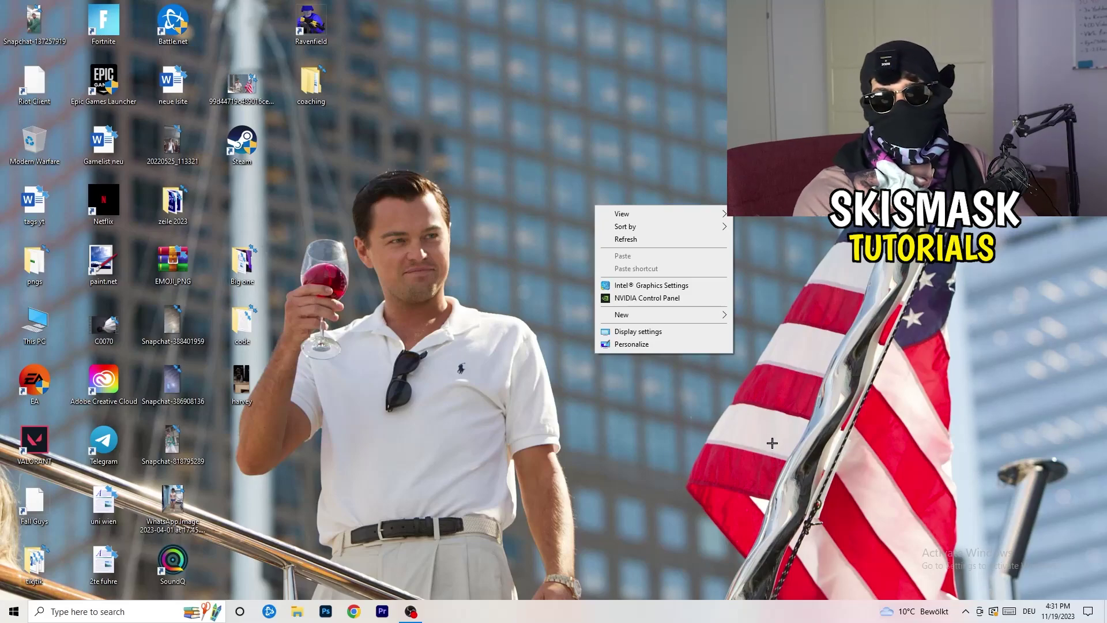
click(645, 297)
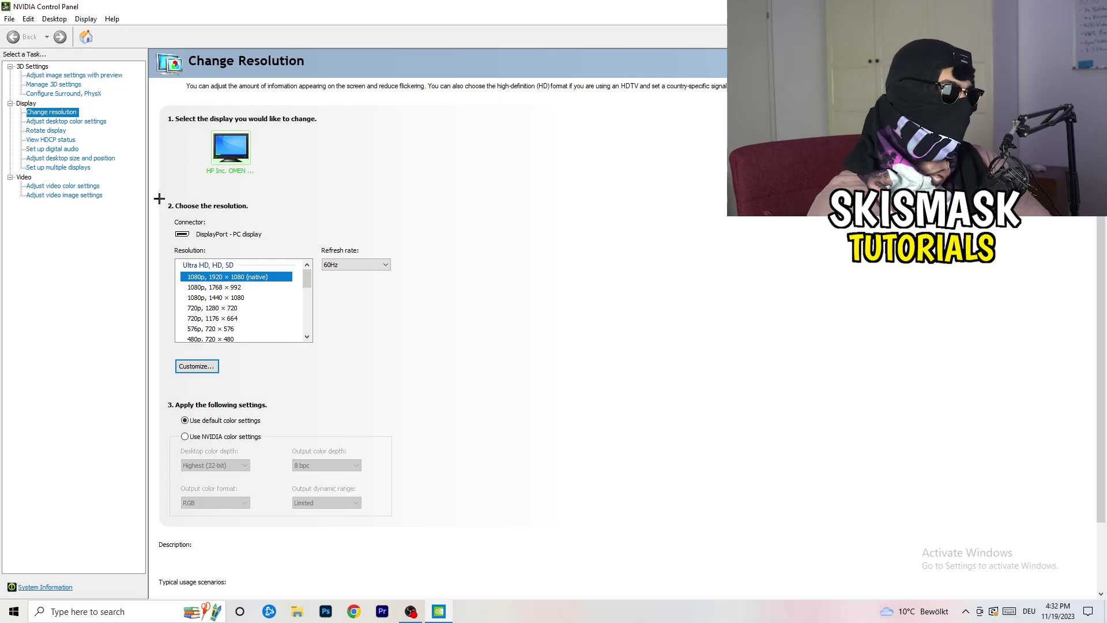
Step: Start a new custom resolution and enter 1440 × 1040 as its size
click(207, 366)
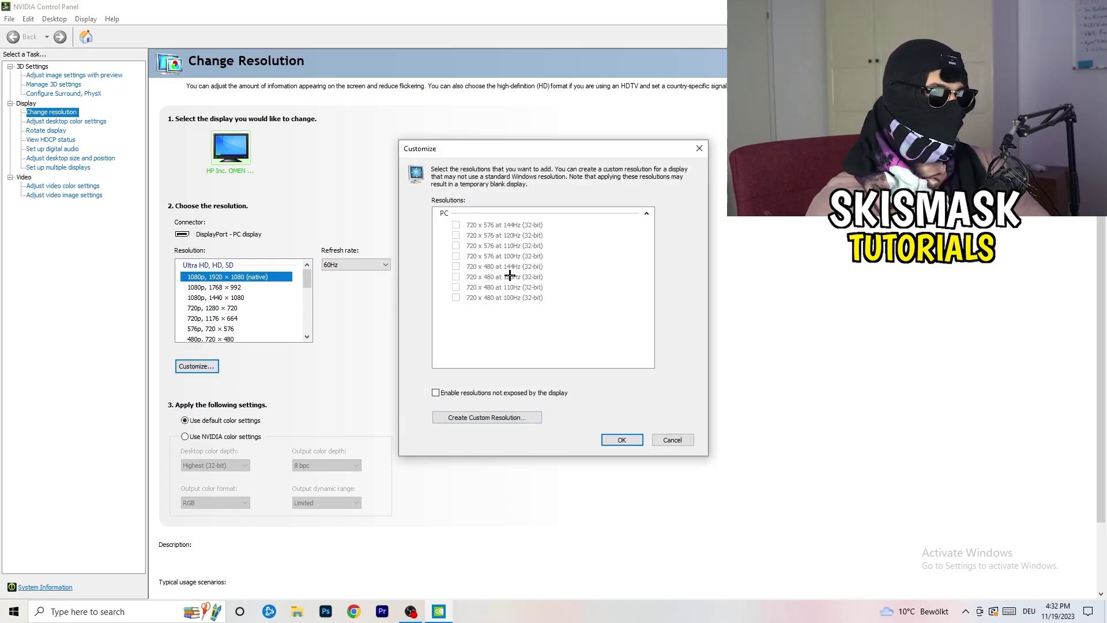
click(509, 417)
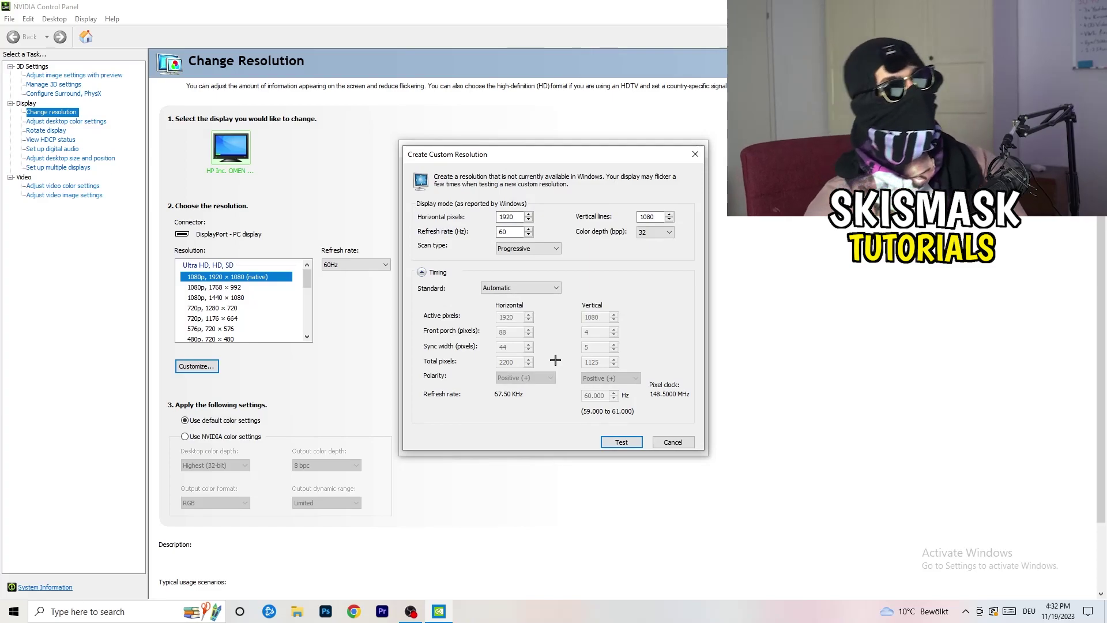
click(518, 217)
double_click(517, 218)
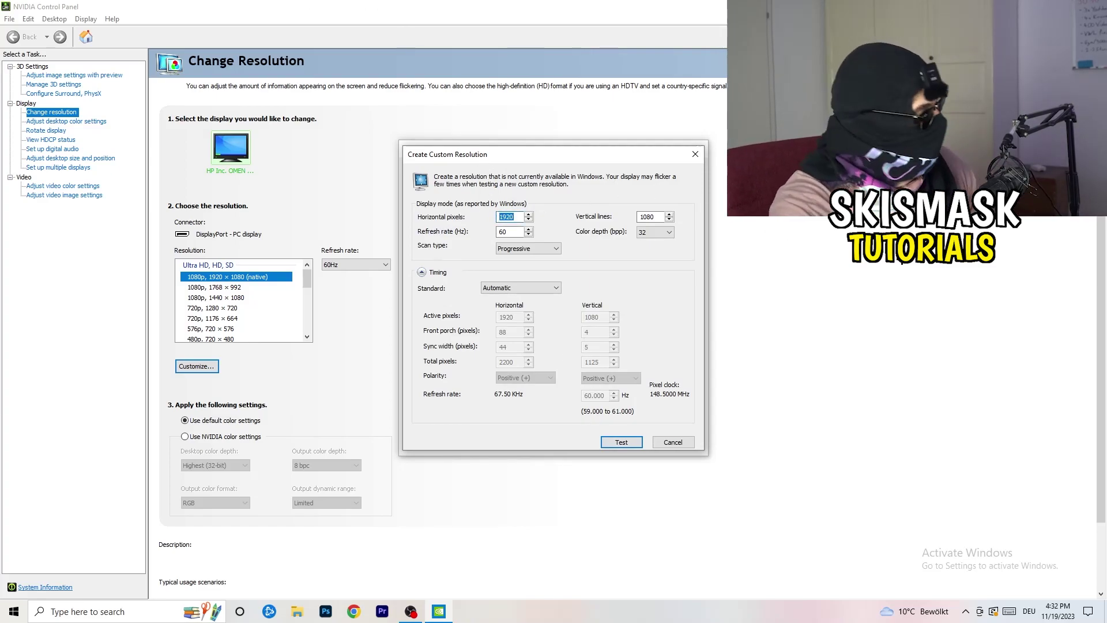
text(1440)
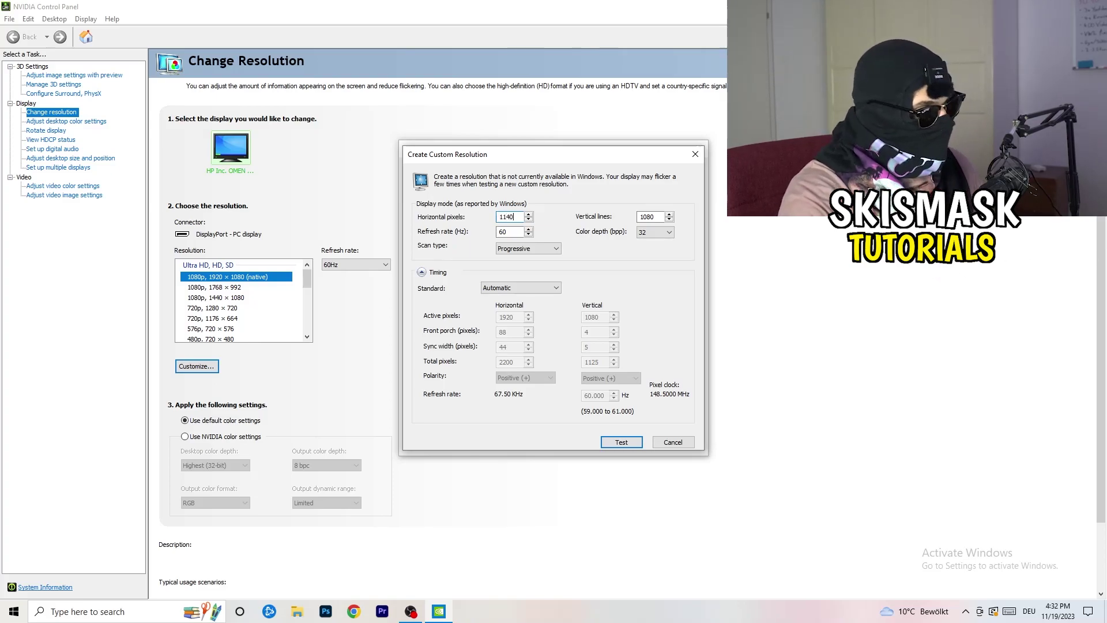
key(BackSpace)
key(BackSpace)
key(BackSpace)
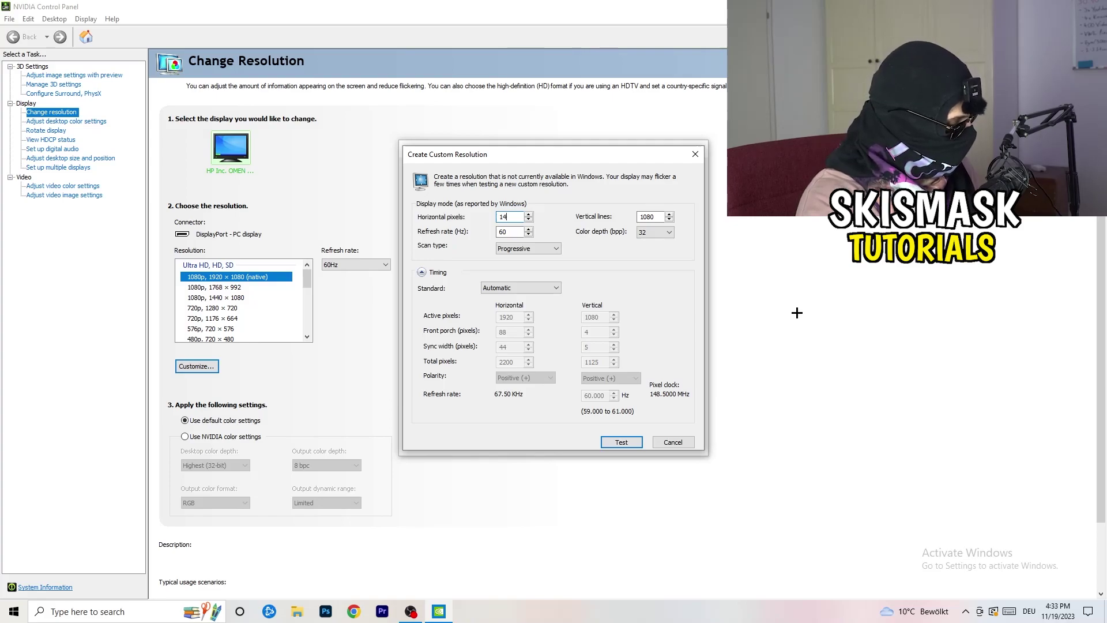
text(40)
click(655, 217)
key(BackSpace)
key(BackSpace)
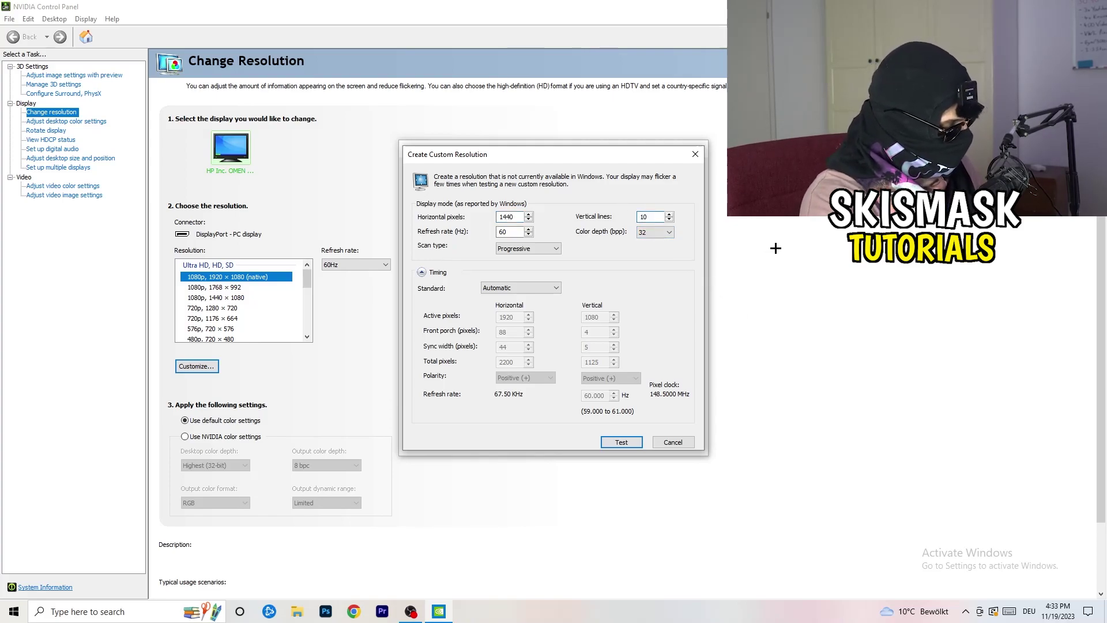
text(40)
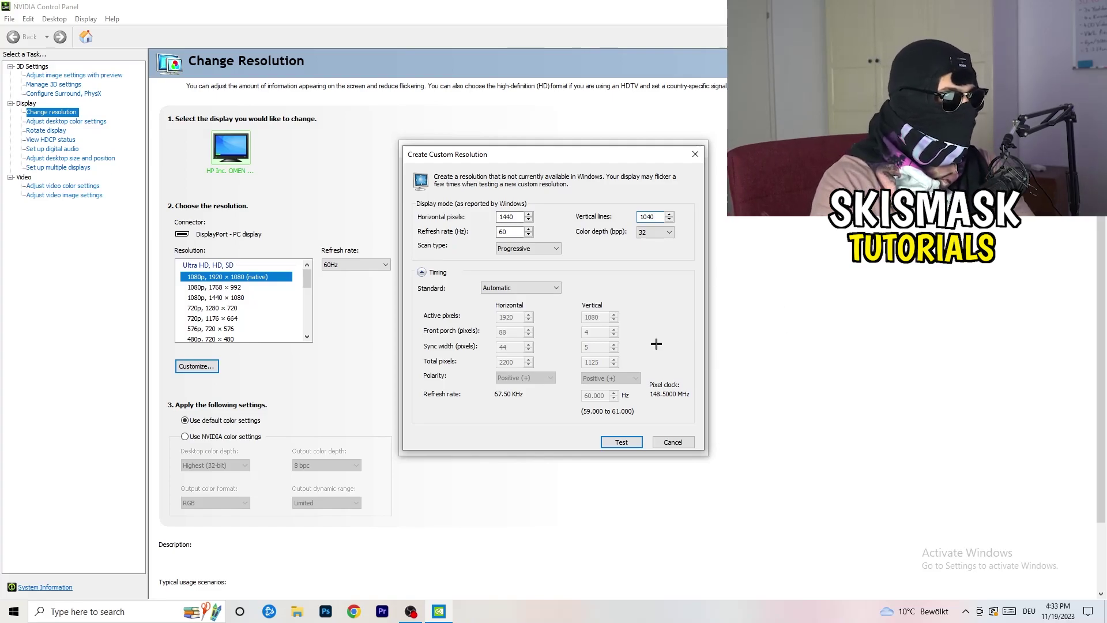
Step: Keep progressive scan and set the timing standard to CVT reduced blank
click(529, 248)
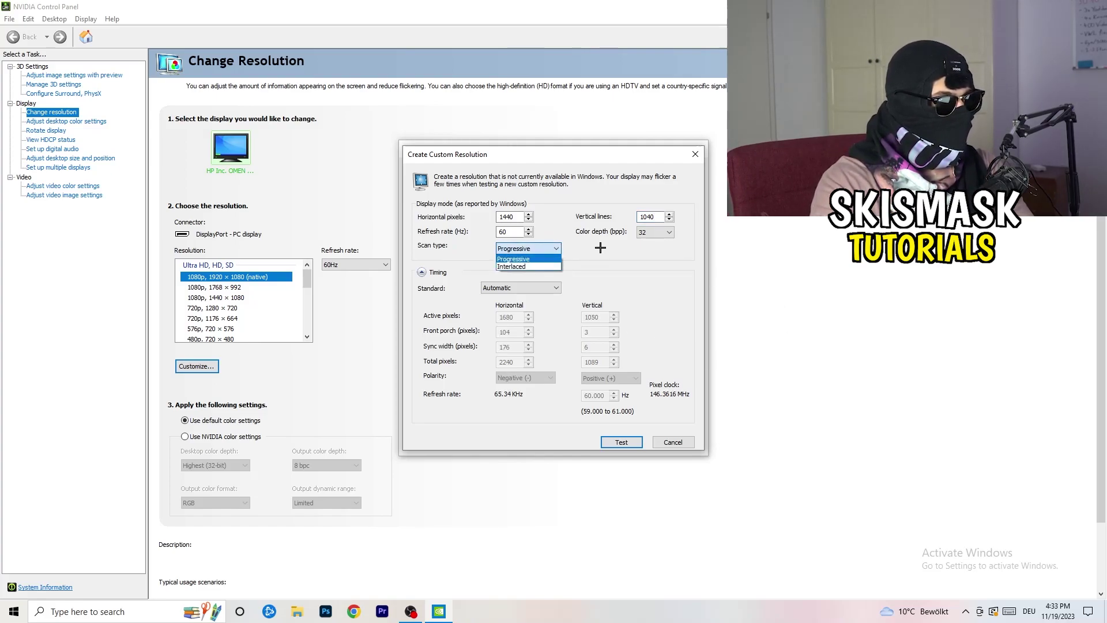
click(608, 283)
click(535, 287)
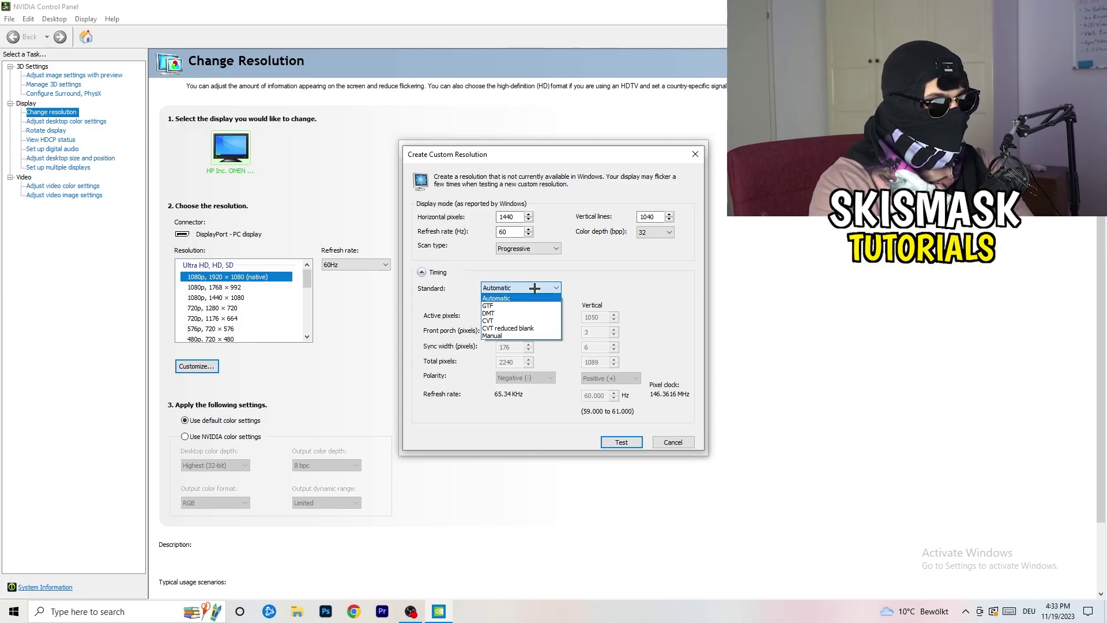
click(609, 298)
click(515, 289)
click(646, 286)
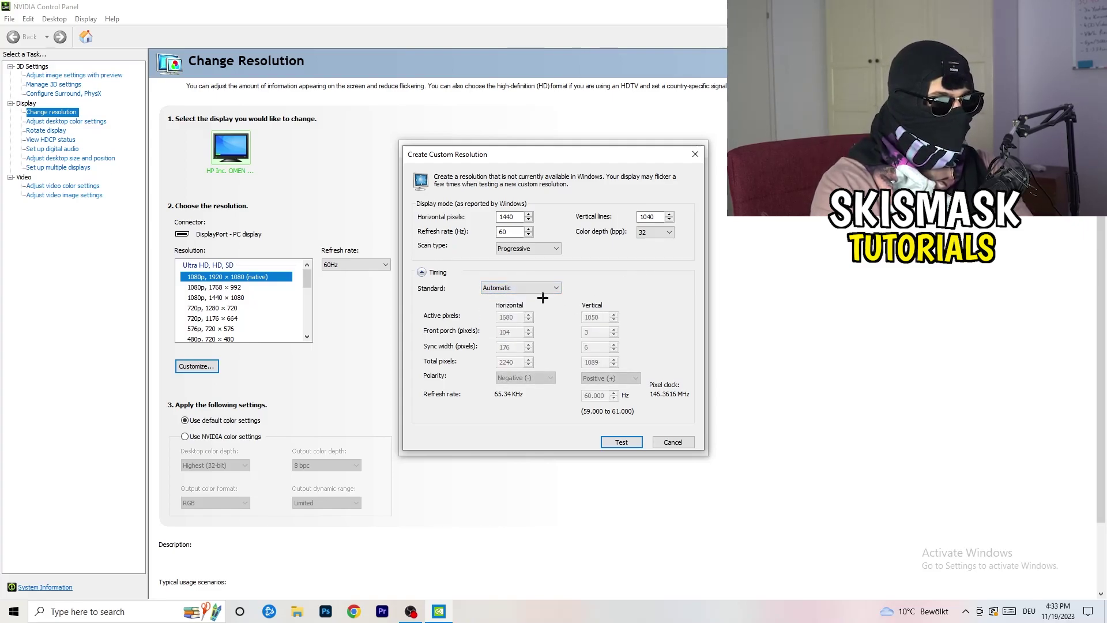
click(519, 289)
click(521, 336)
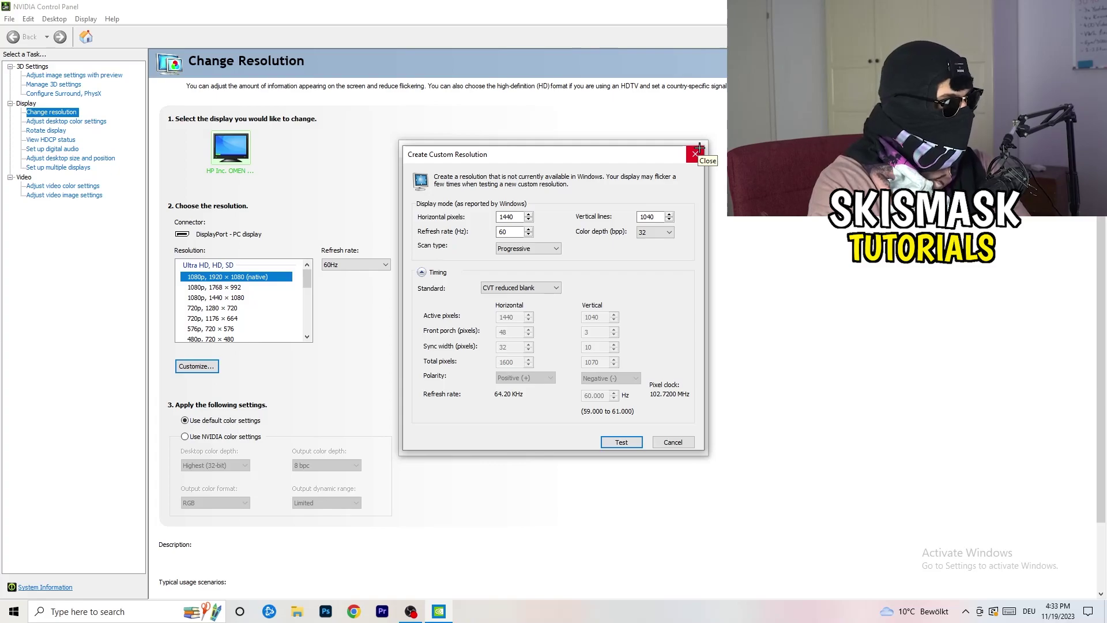
Step: Close the custom resolution windows and NVIDIA Control Panel, then launch Windows Settings from Start
click(698, 153)
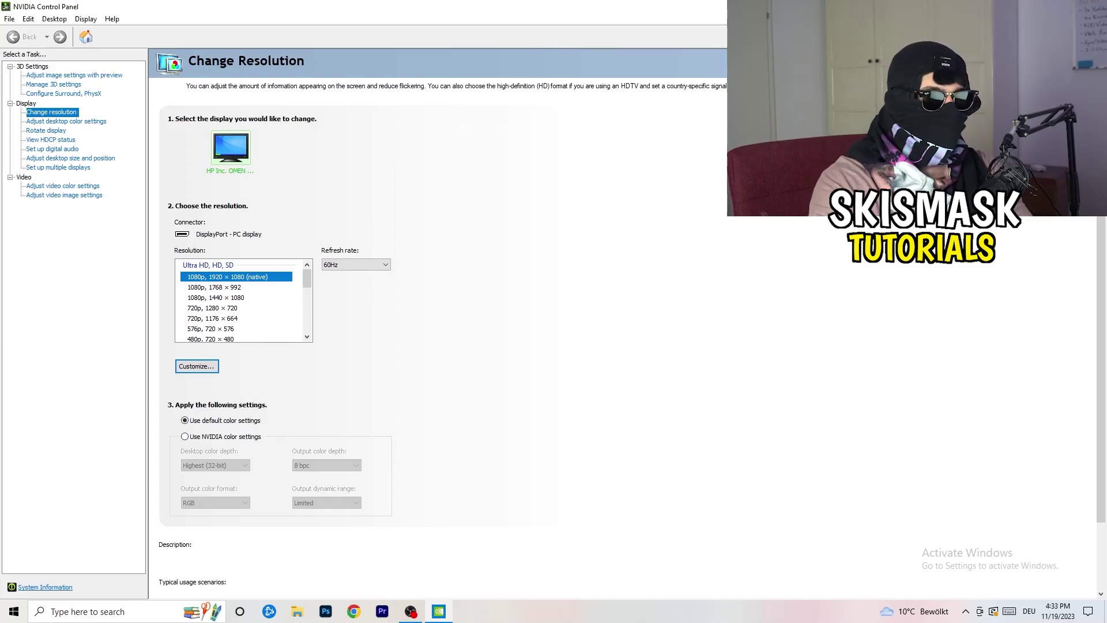
key(alt+F4)
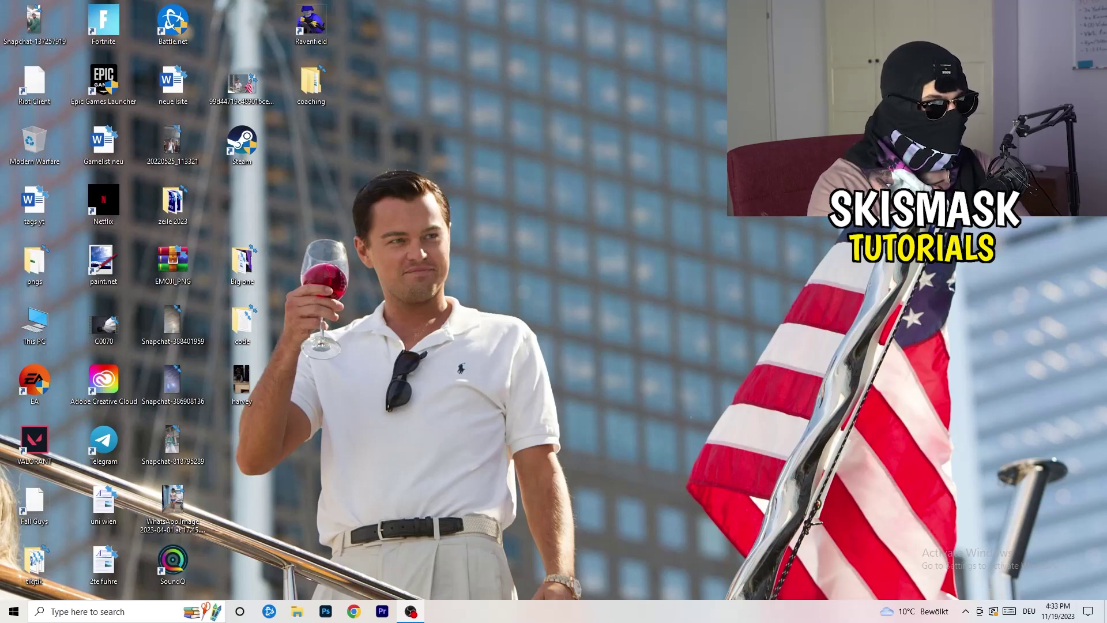
click(14, 612)
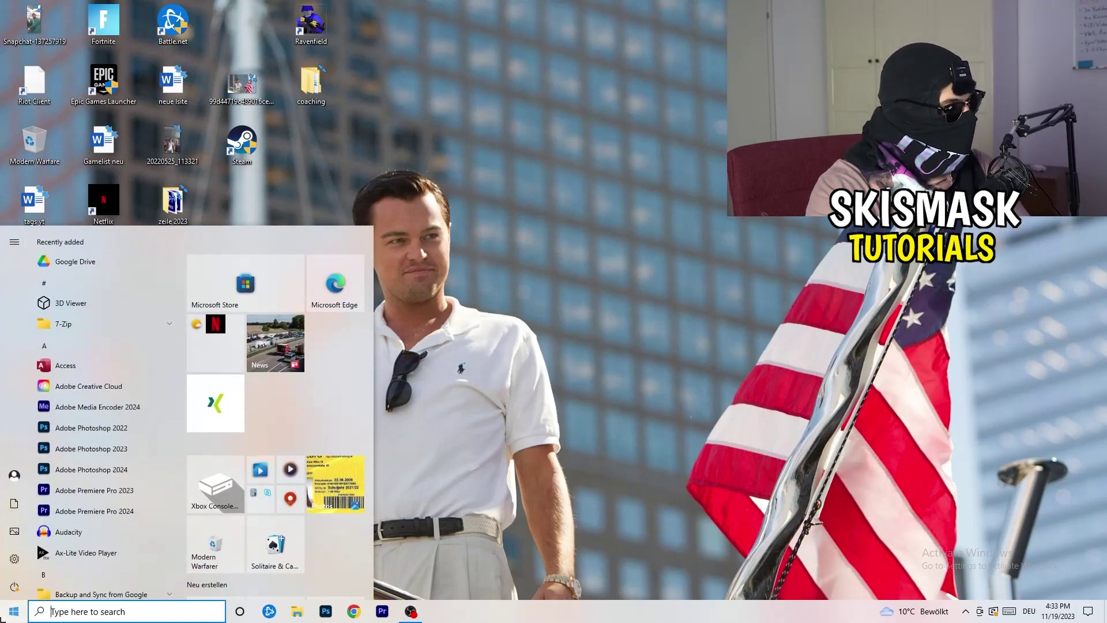
click(15, 558)
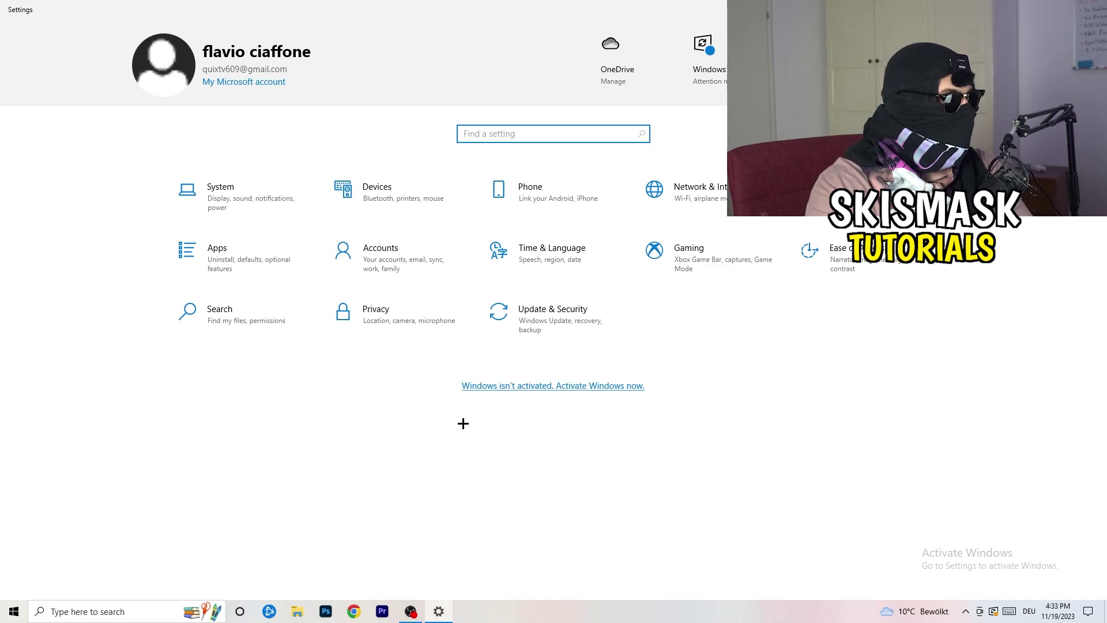
Step: On the Display page, leave scale at 100% (Recommended), then return to Settings home
click(243, 210)
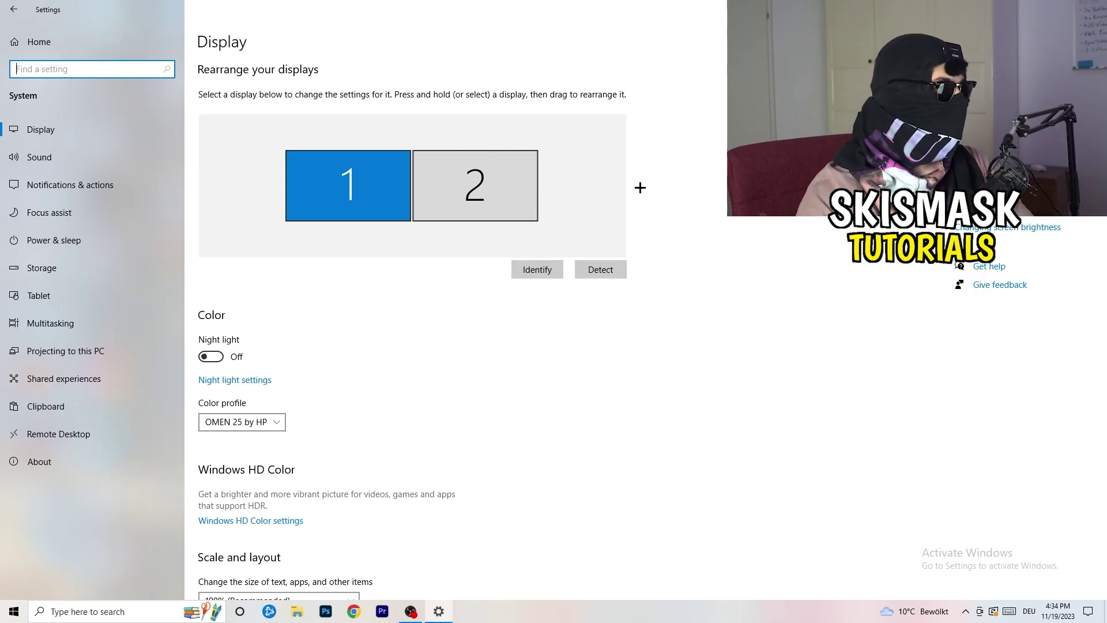
scroll(364, 279, down, 3)
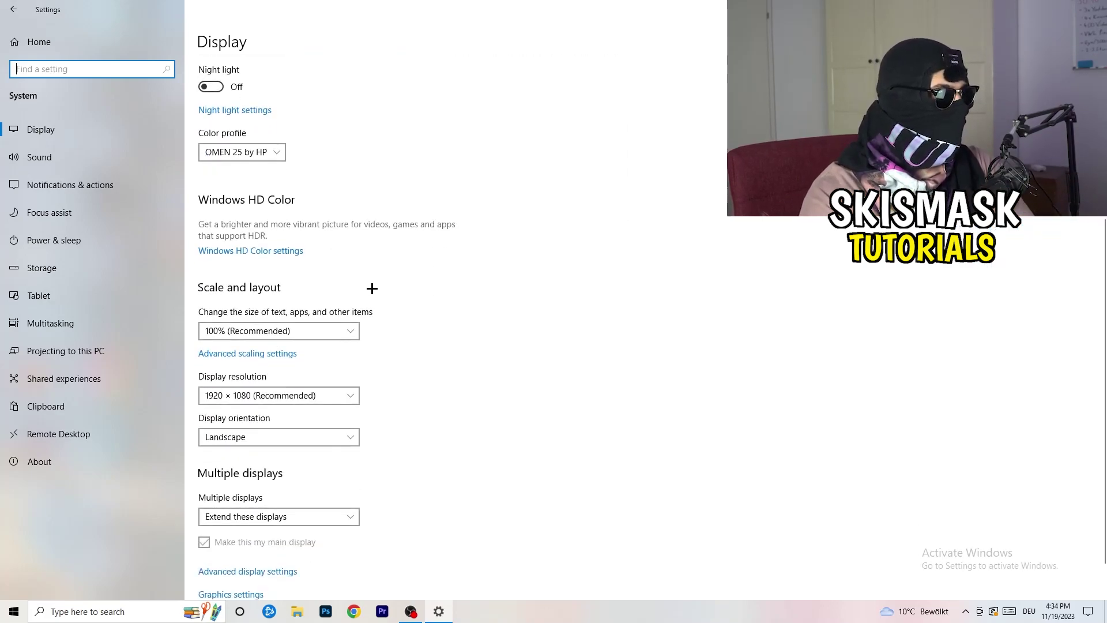
click(327, 276)
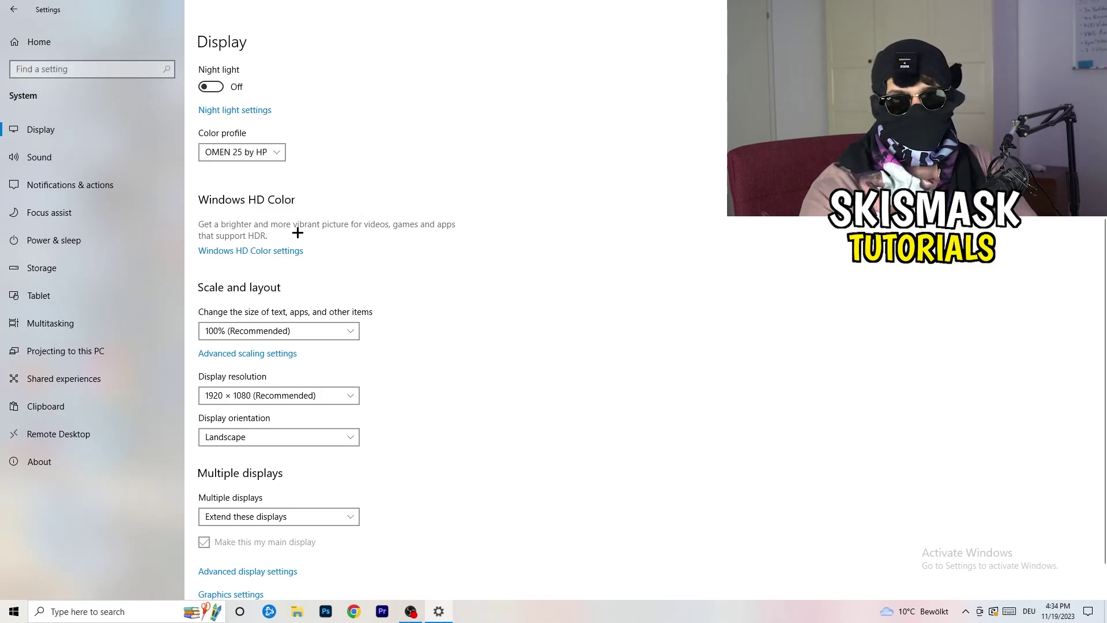
scroll(230, 255, down, 1)
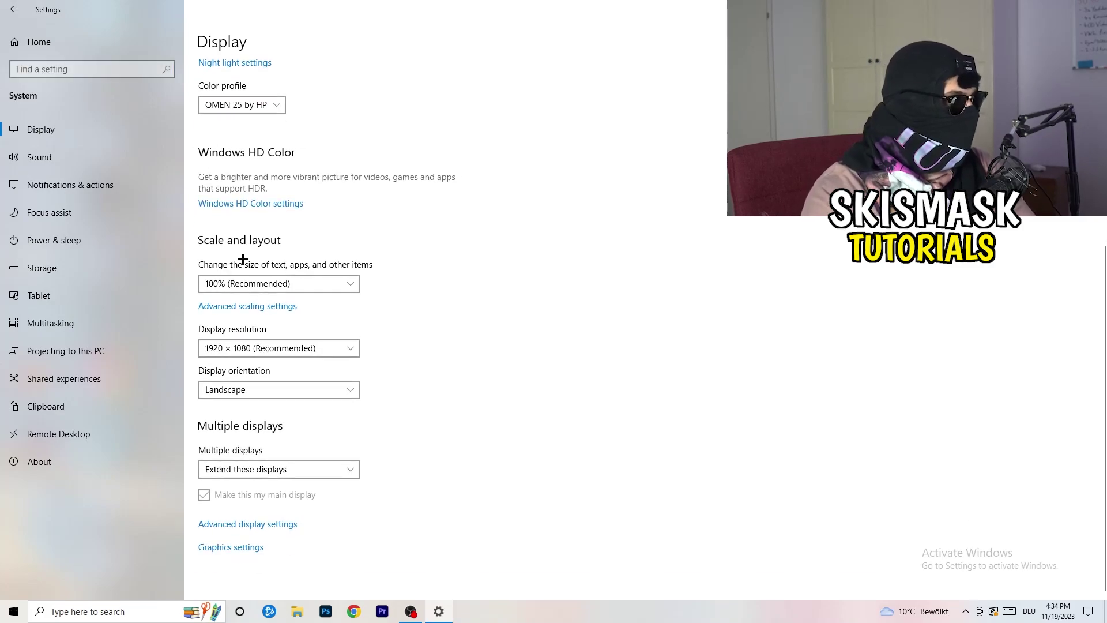
click(344, 278)
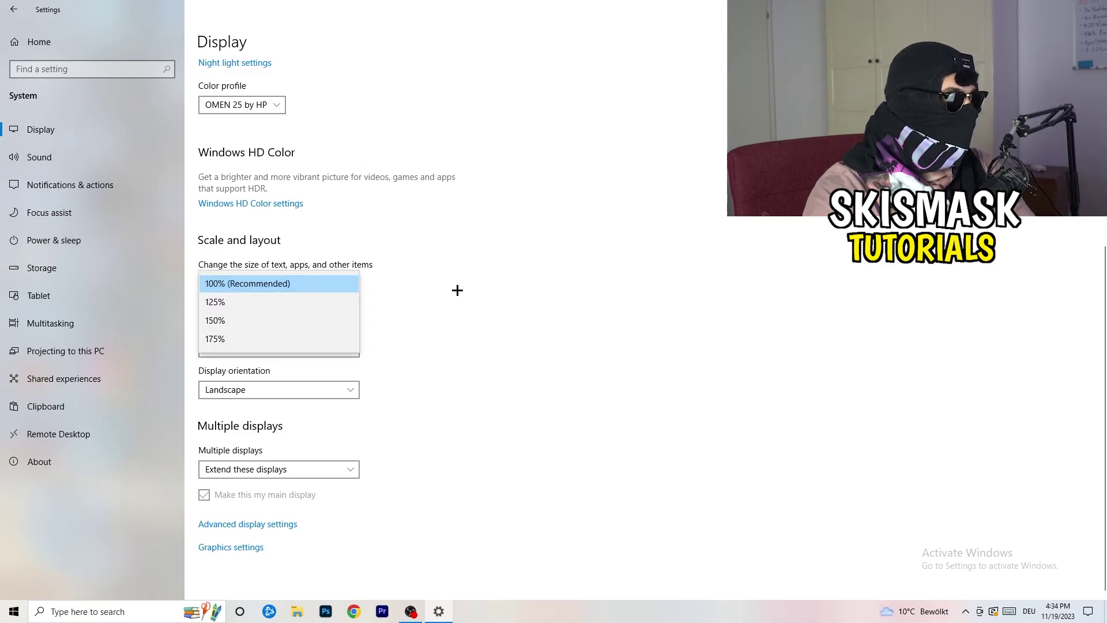
click(540, 272)
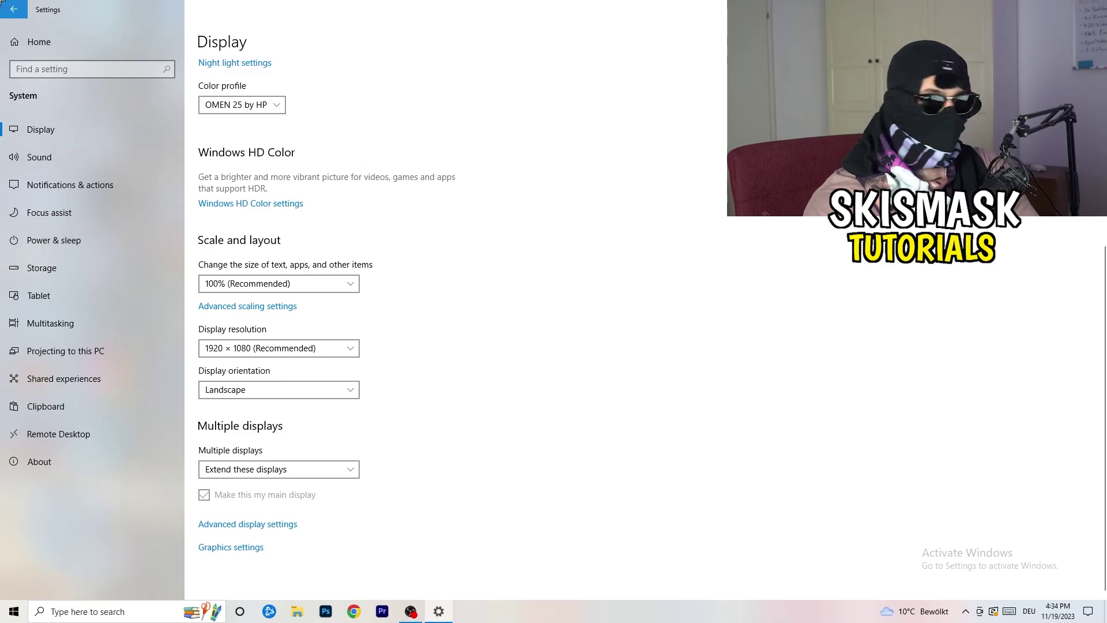
click(13, 9)
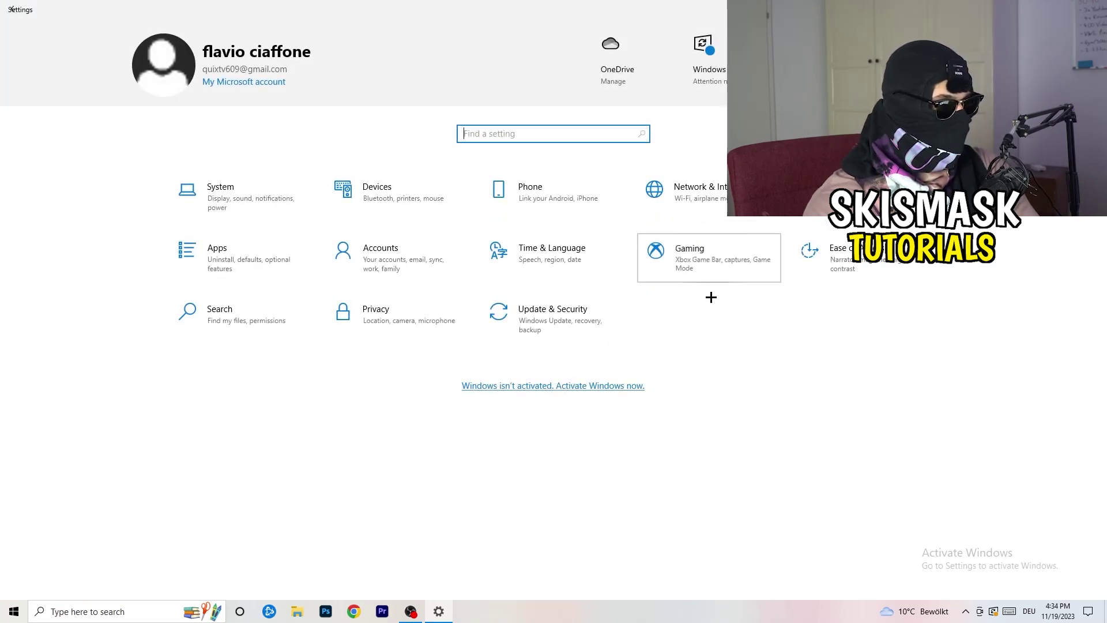
Step: Open the Gaming category to check that Xbox Game Bar is off
click(716, 270)
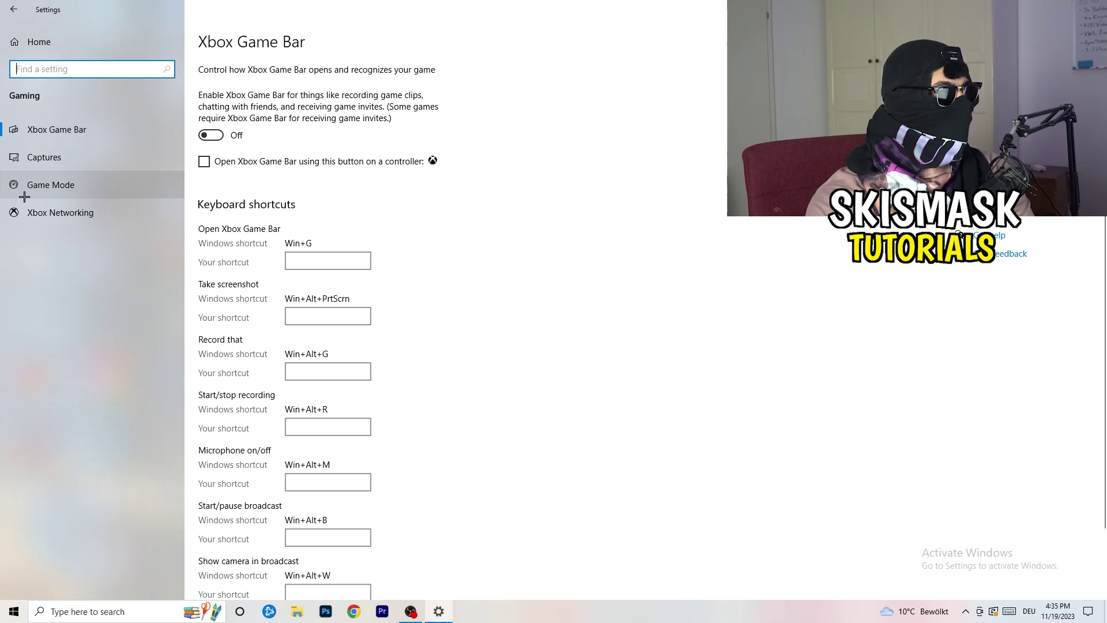
Step: Confirm Game Mode is on, then close Settings with Alt+F4
click(69, 185)
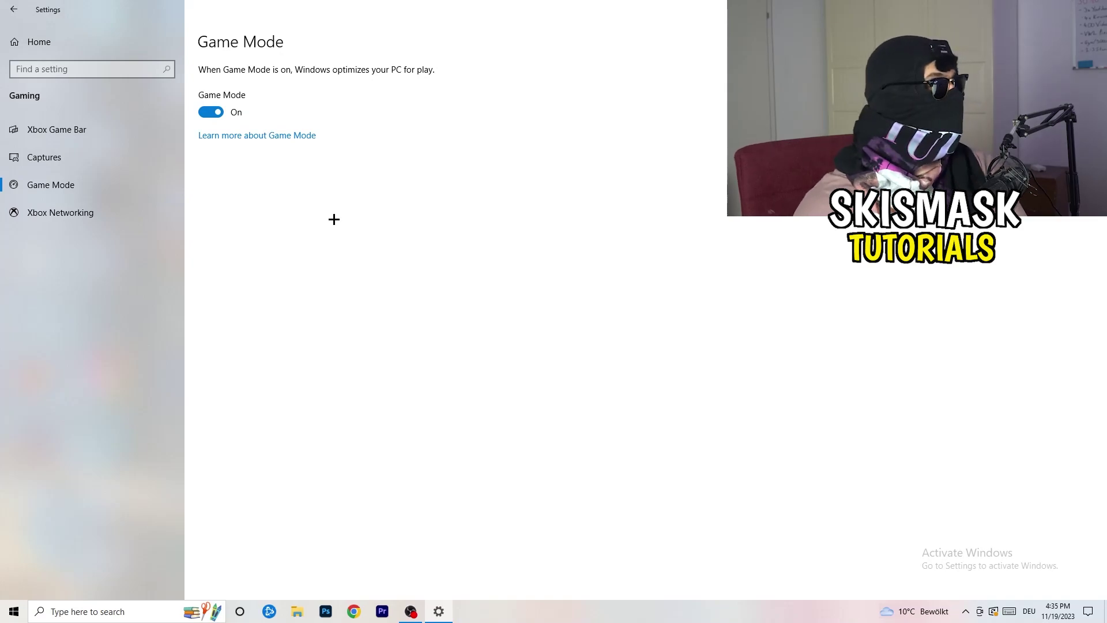
key(alt+F4)
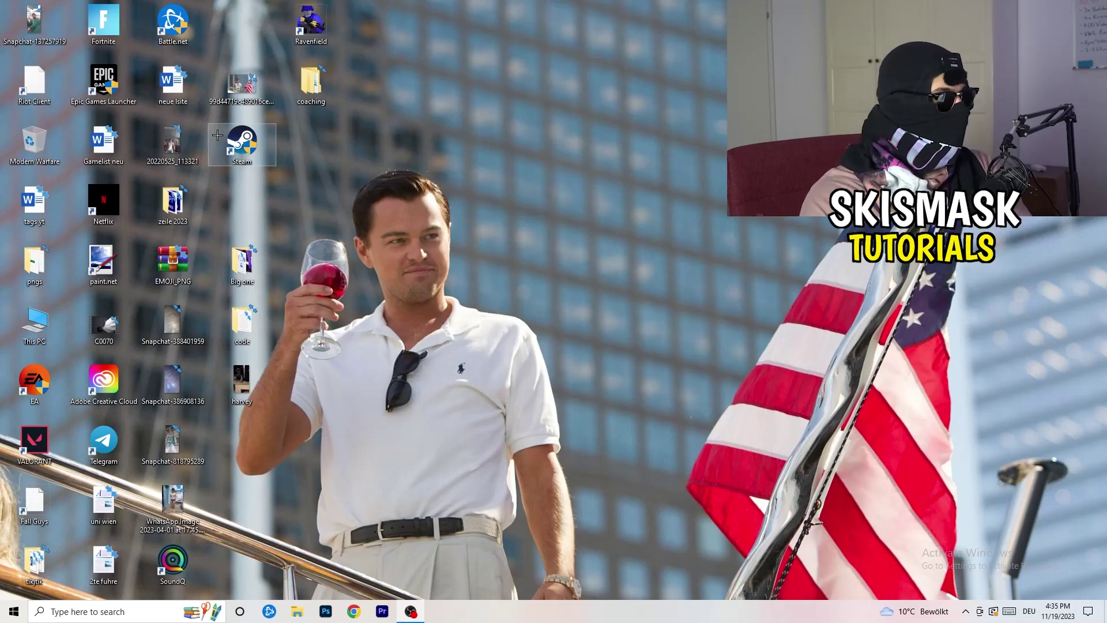
Step: Set the Steam shortcut to Windows 8 compatibility mode and run as administrator, then save
drag(242, 146, 589, 206)
right_click(592, 201)
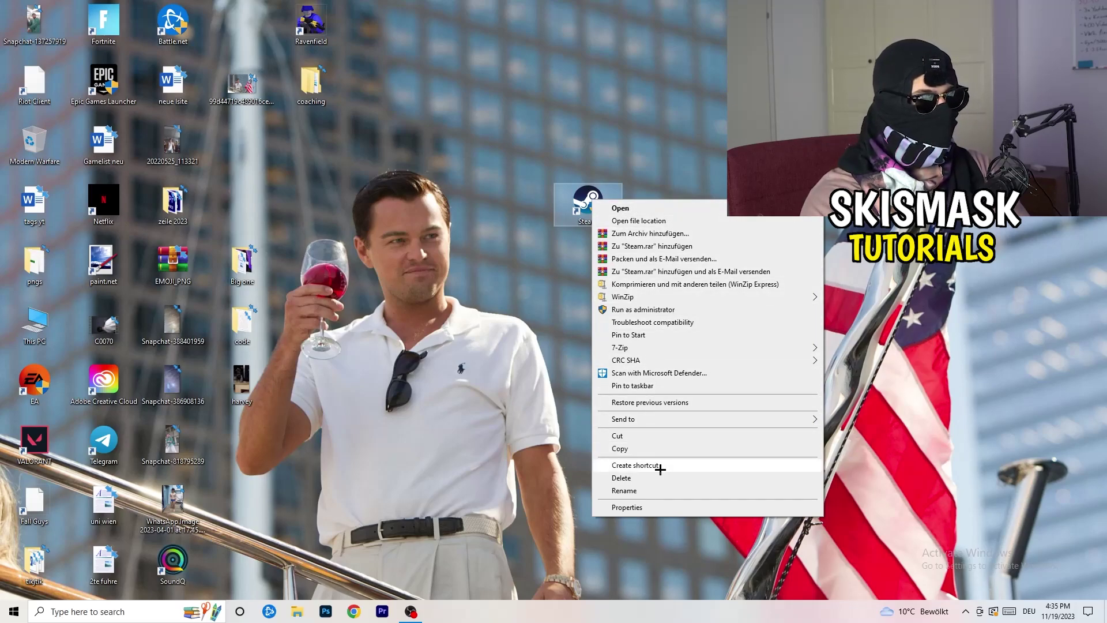
click(665, 509)
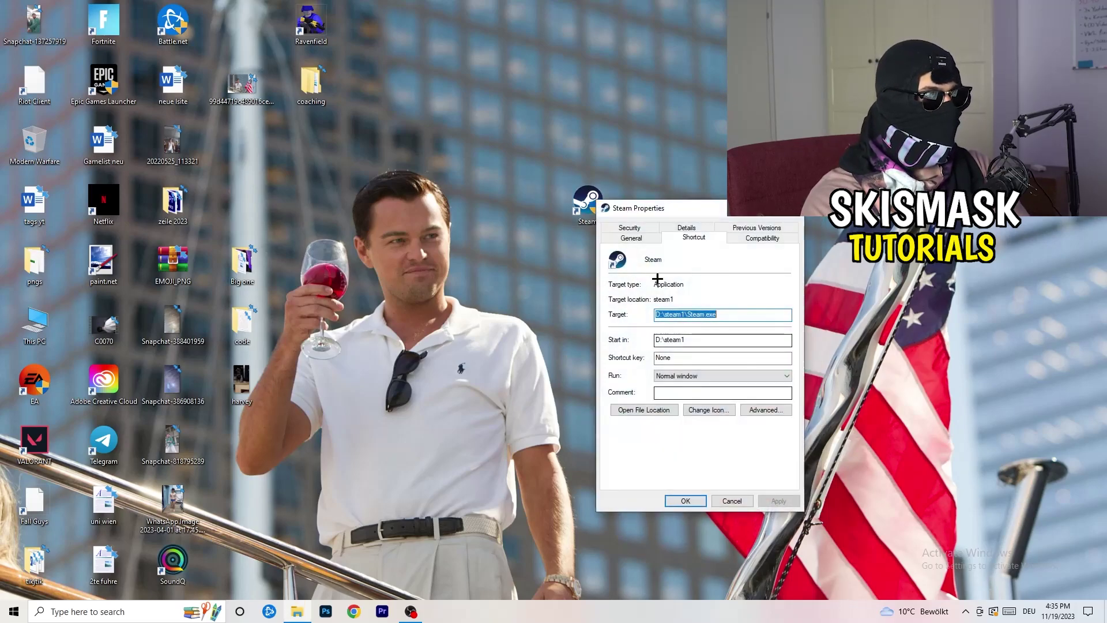
mouse_move(649, 199)
mouse_down()
mouse_move(448, 113)
mouse_move(488, 108)
mouse_up()
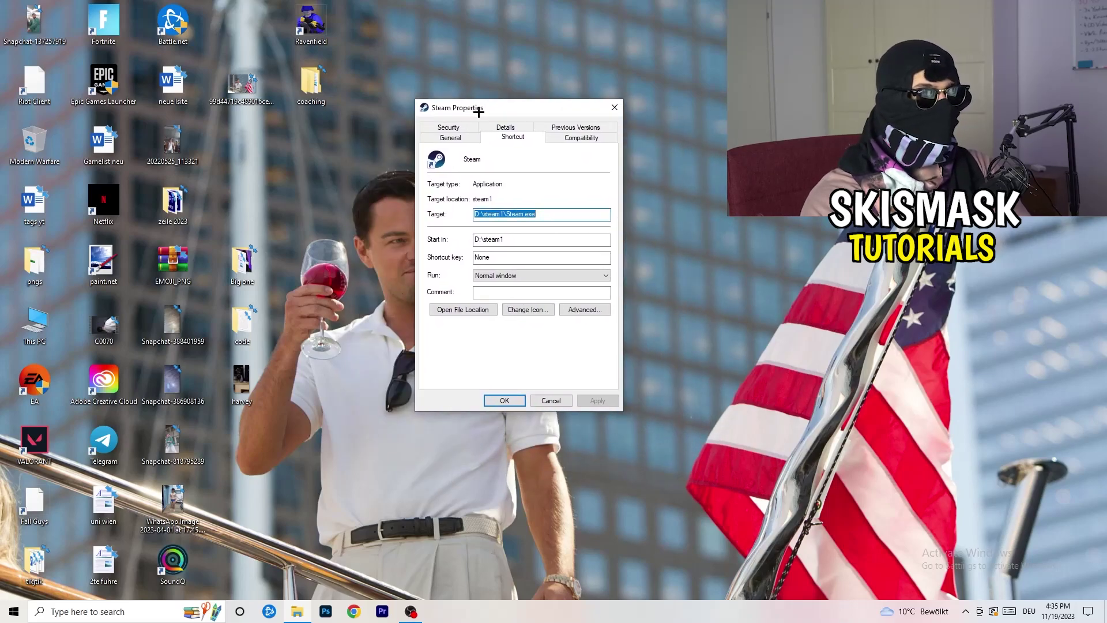
click(594, 138)
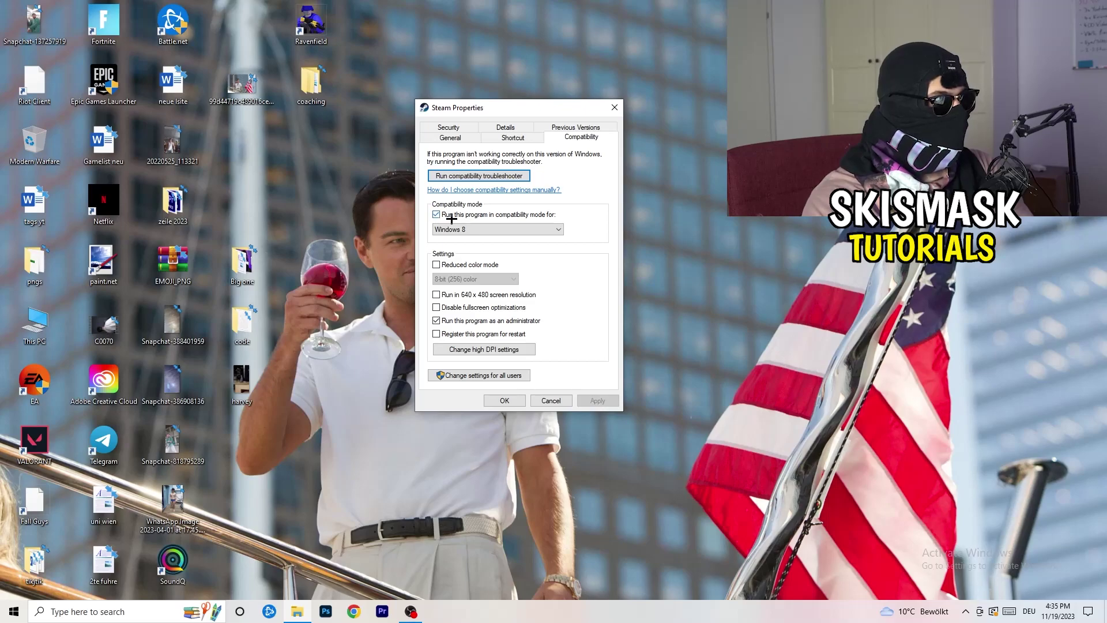
click(524, 229)
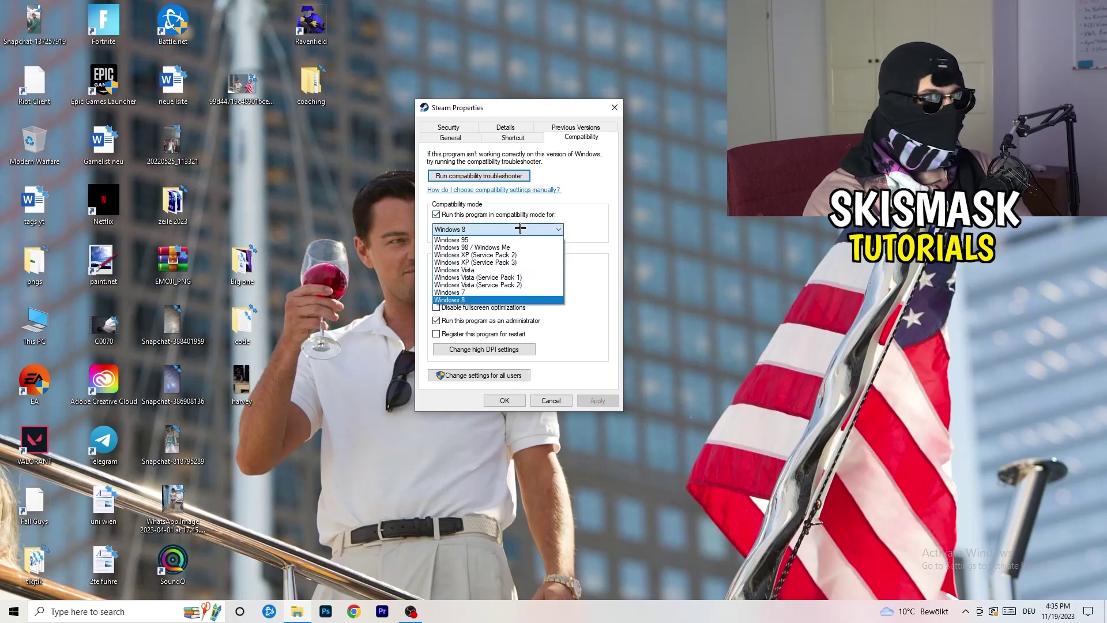
click(614, 221)
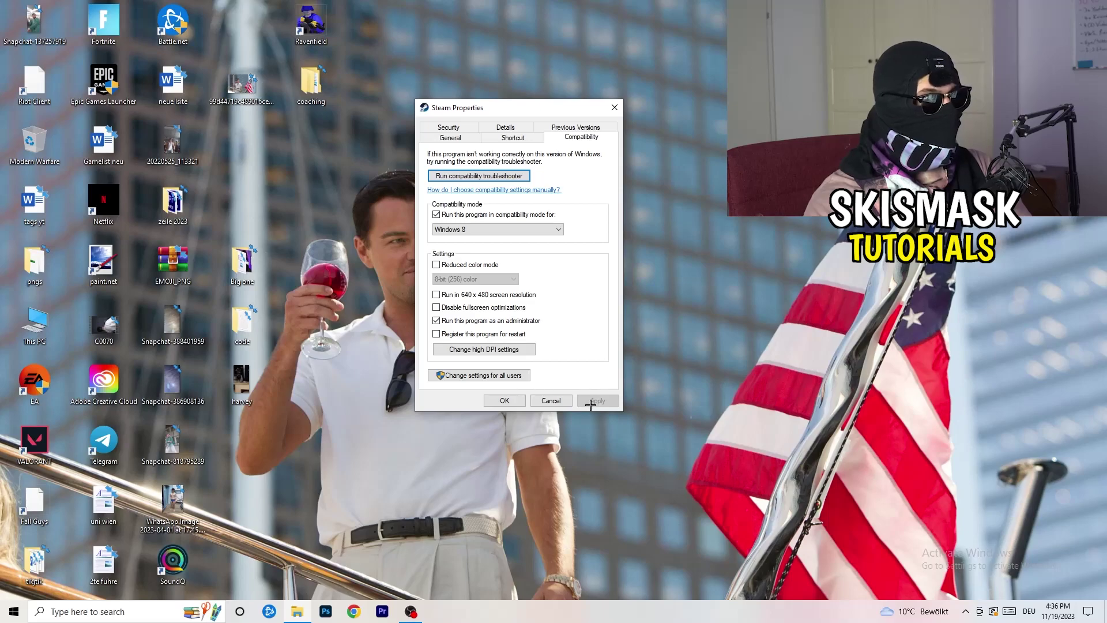
click(504, 401)
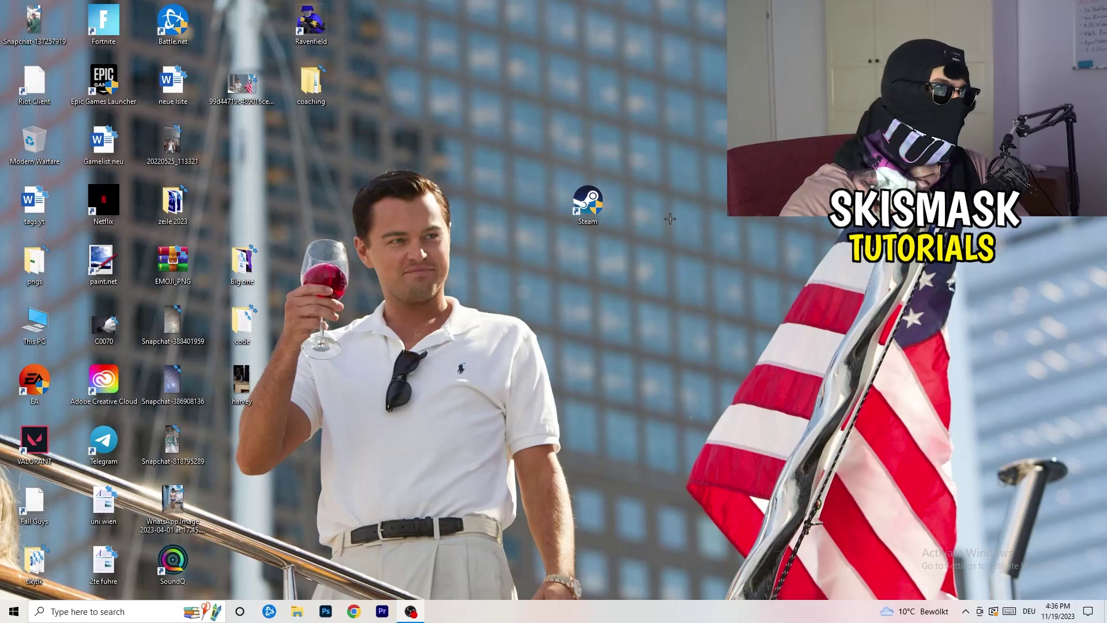
Step: Reopen Steam's properties to verify compatibility, then return the shortcut to its icon slot
drag(588, 204, 519, 203)
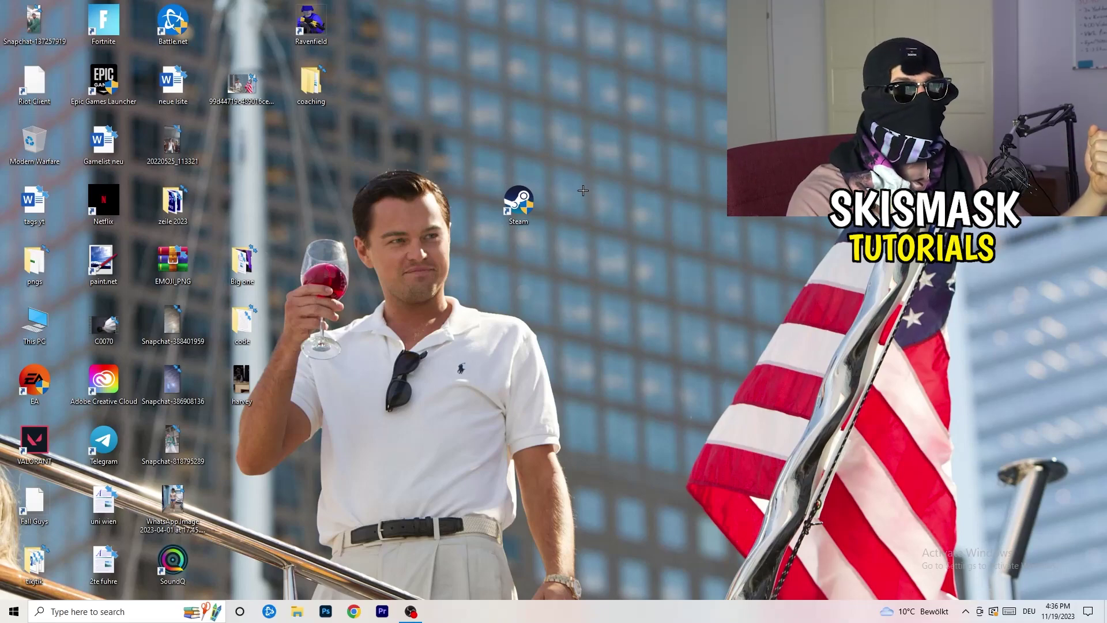
drag(523, 199, 386, 199)
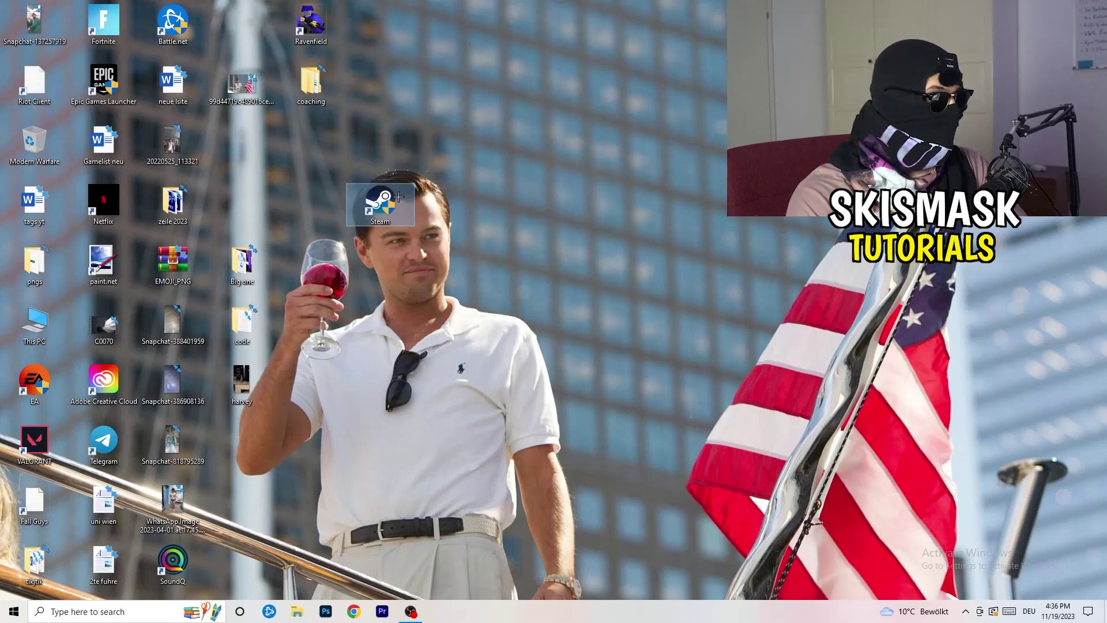
right_click(381, 205)
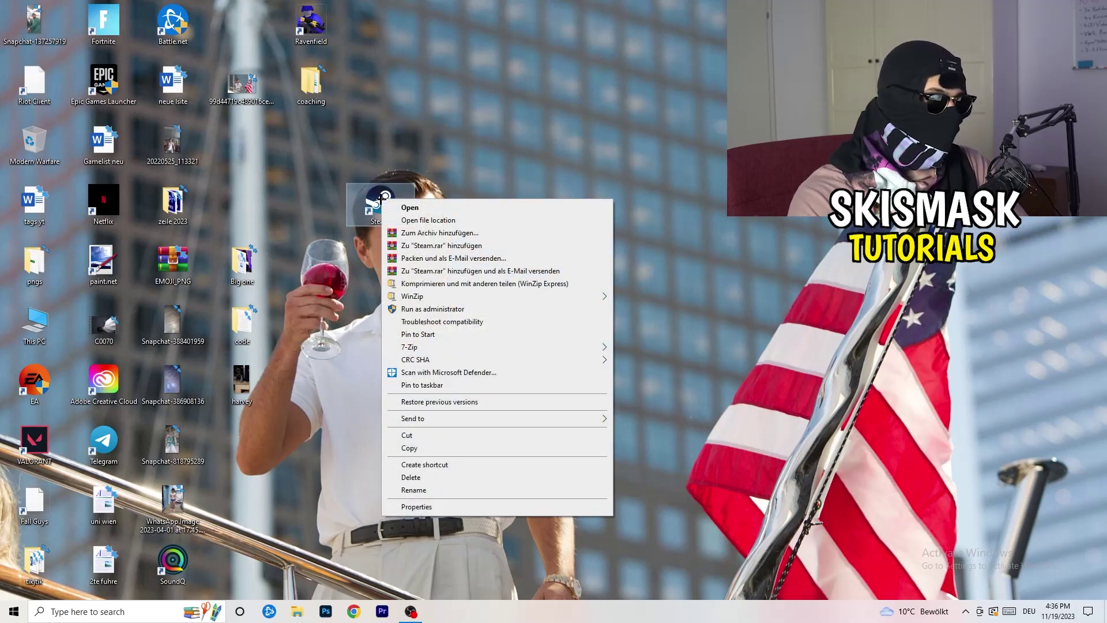
click(437, 504)
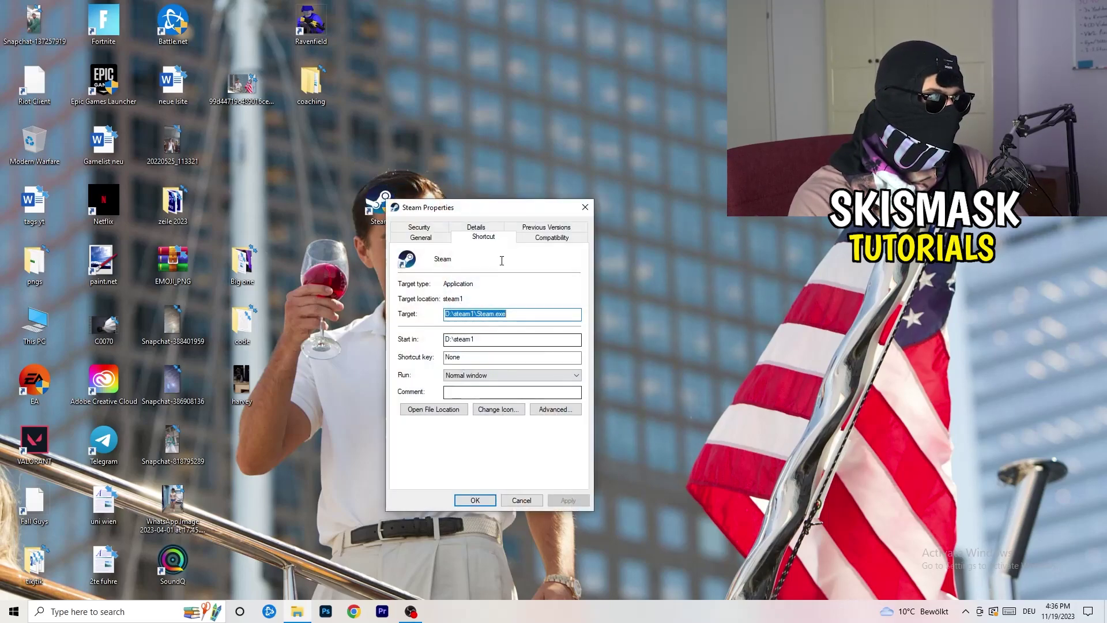
click(551, 236)
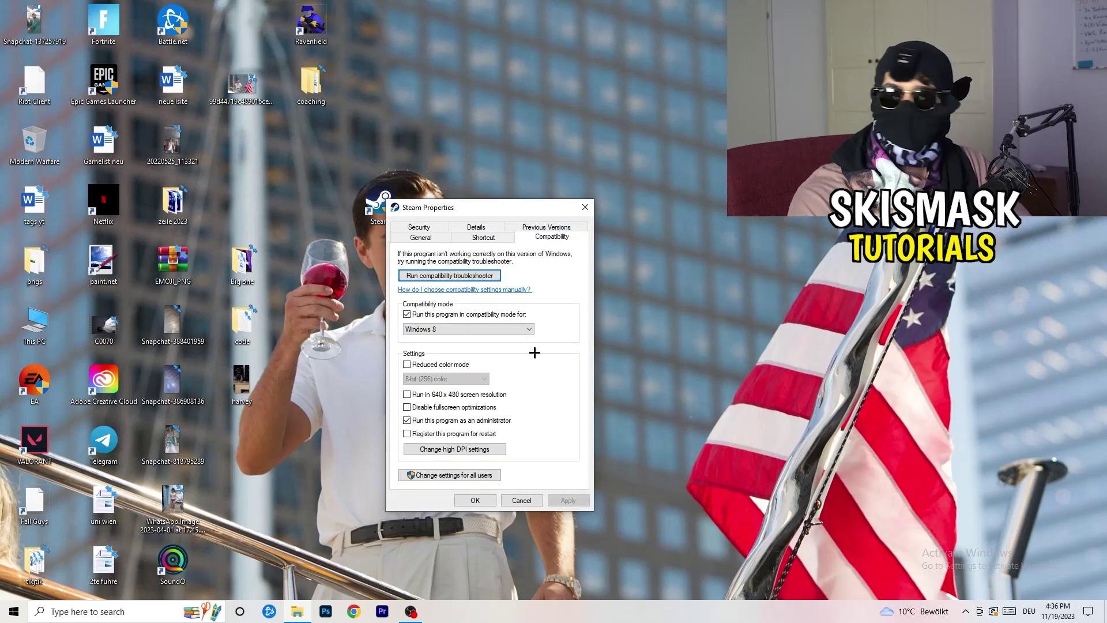
click(585, 207)
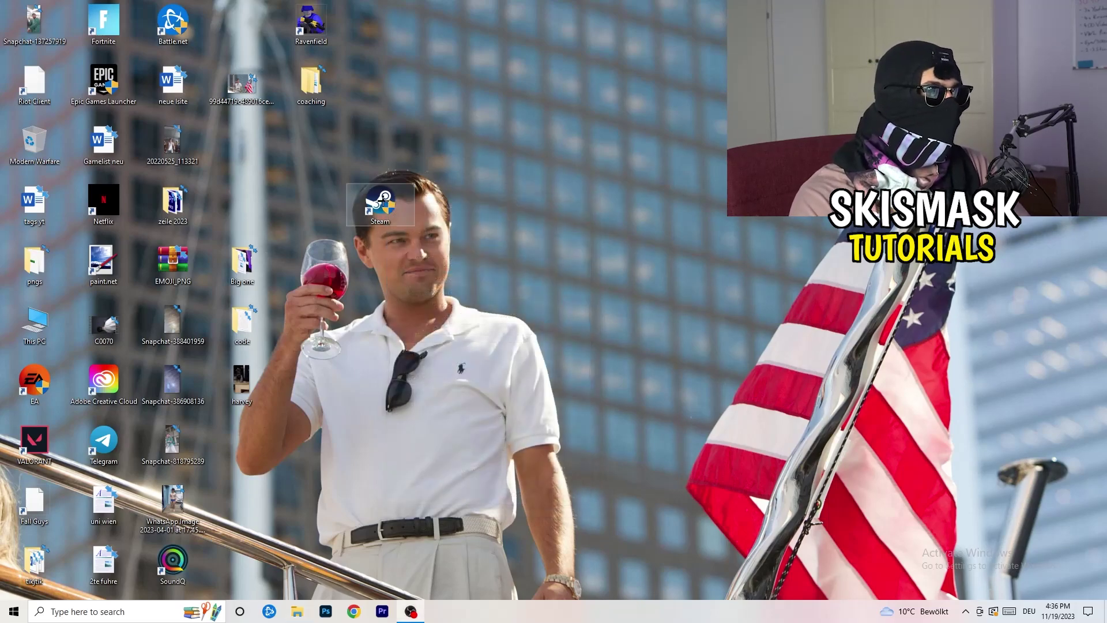
drag(378, 203, 243, 143)
click(594, 102)
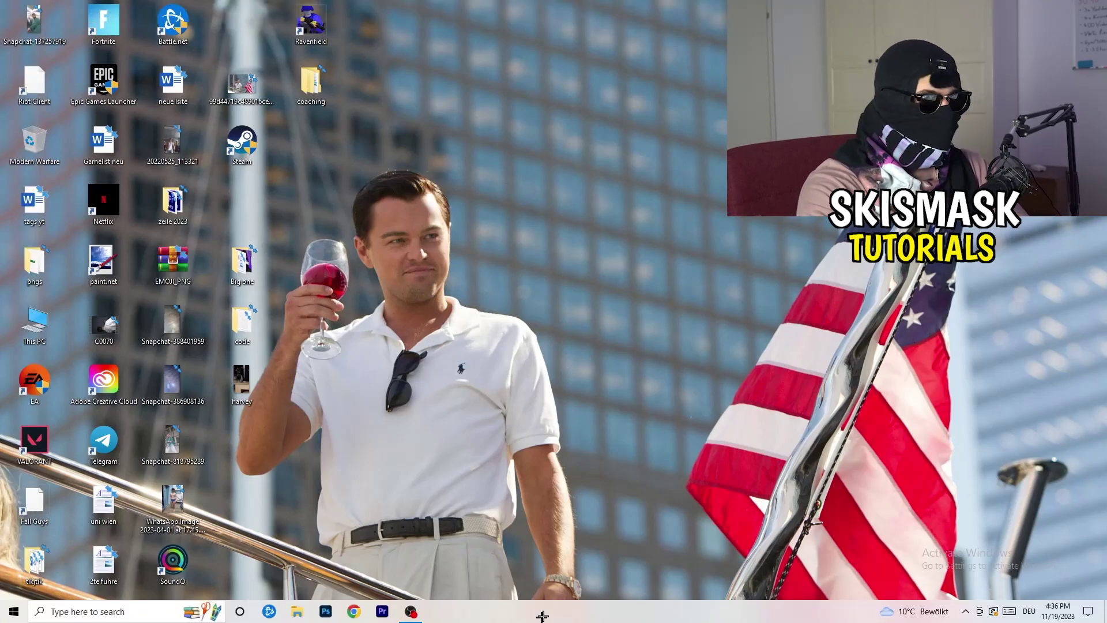
Step: Open Task Manager from the taskbar menu and maximize its window
right_click(590, 612)
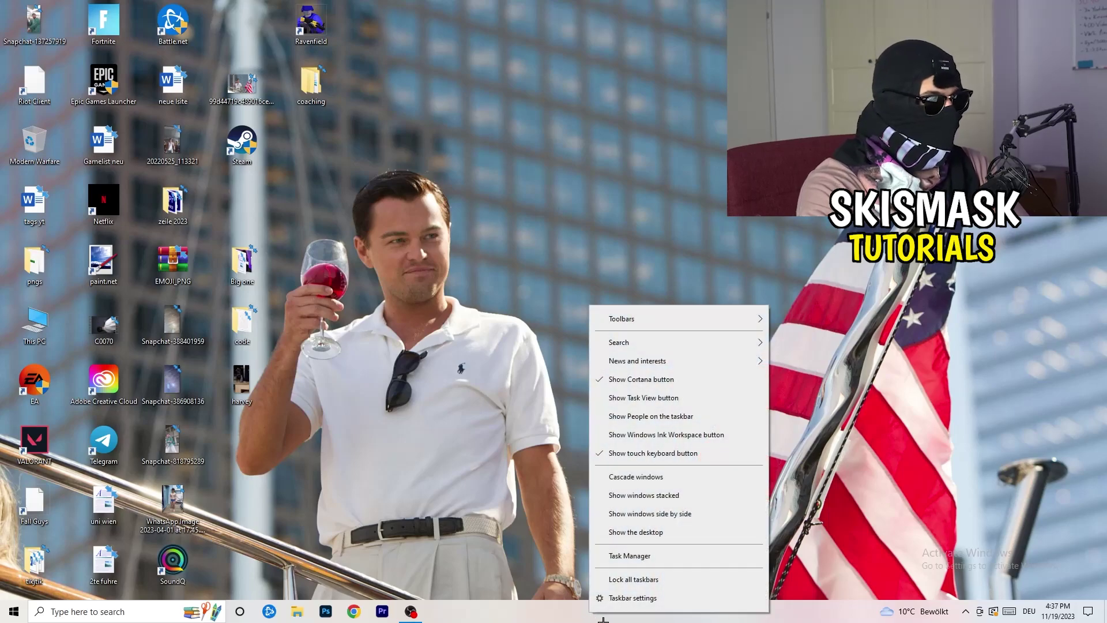
click(646, 556)
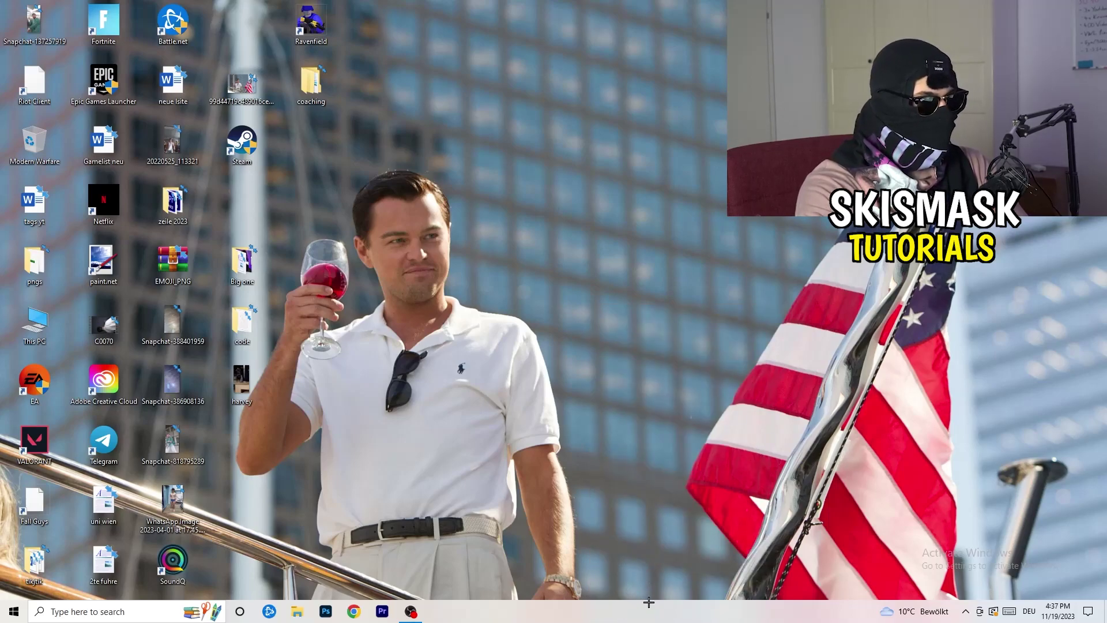
click(645, 20)
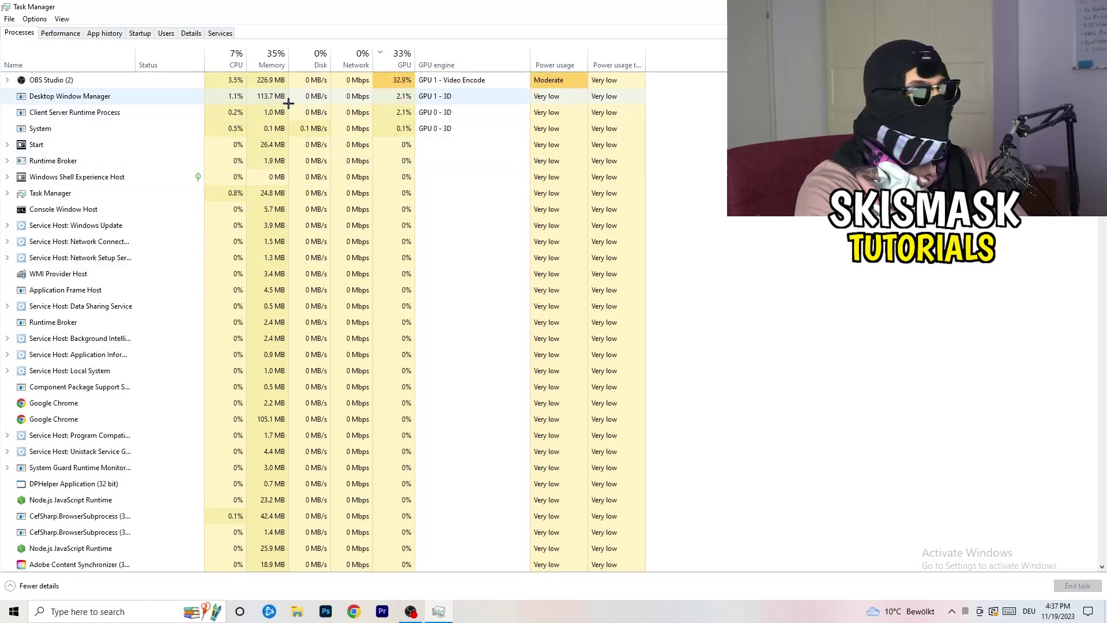
Step: Switch to the Details tab and open the Creative Cloud UI Helper process's context menu
click(193, 33)
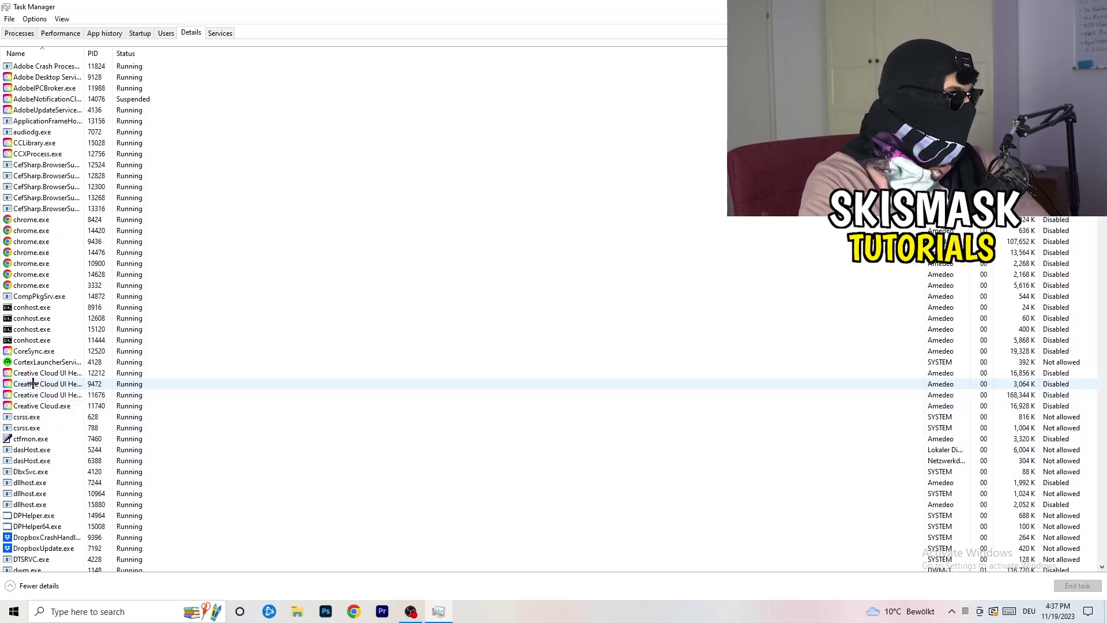
right_click(32, 383)
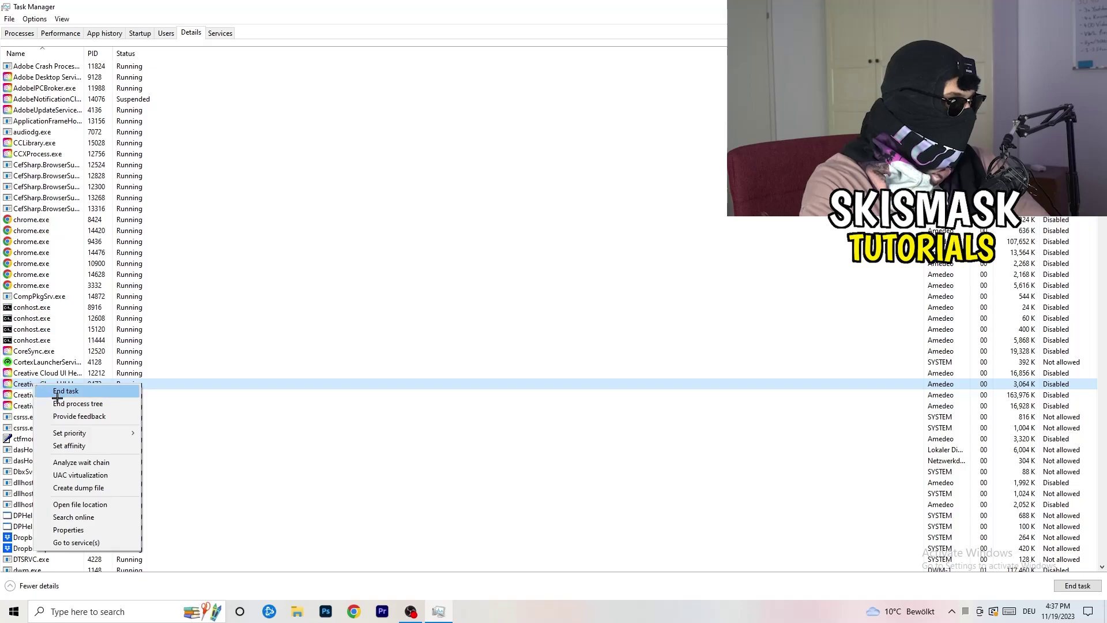